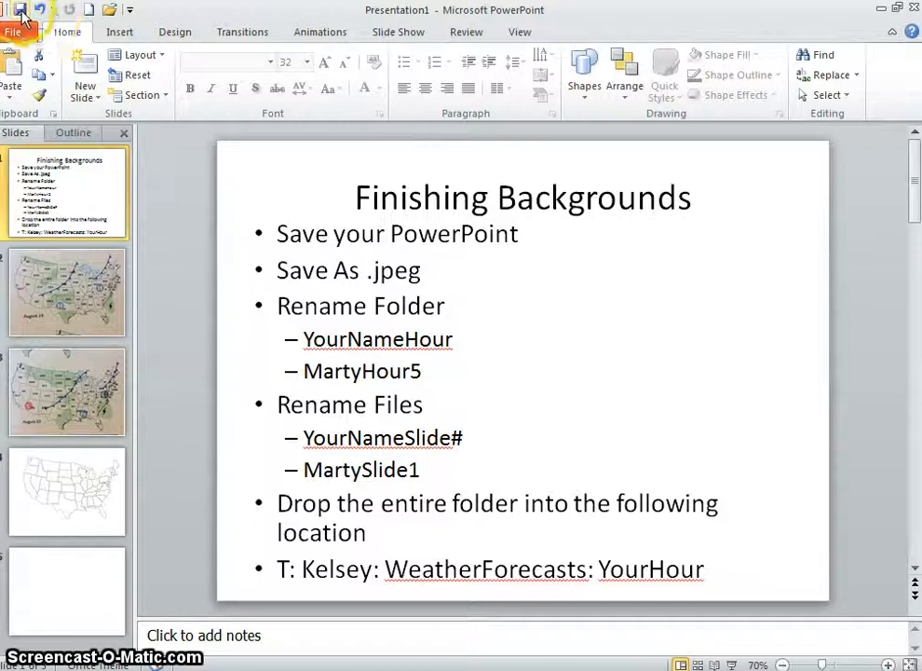
Save the presentation as Finishing Backgrounds.pptx in My Documents and highlight the "Save As .jpeg" bullet on the first slide
left_click(20, 13)
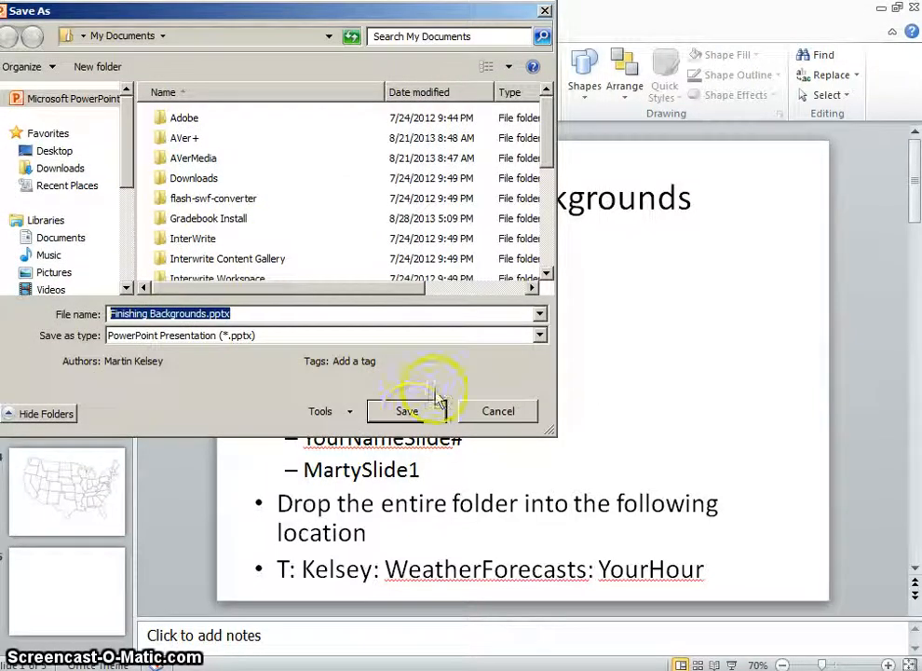
left_click(407, 416)
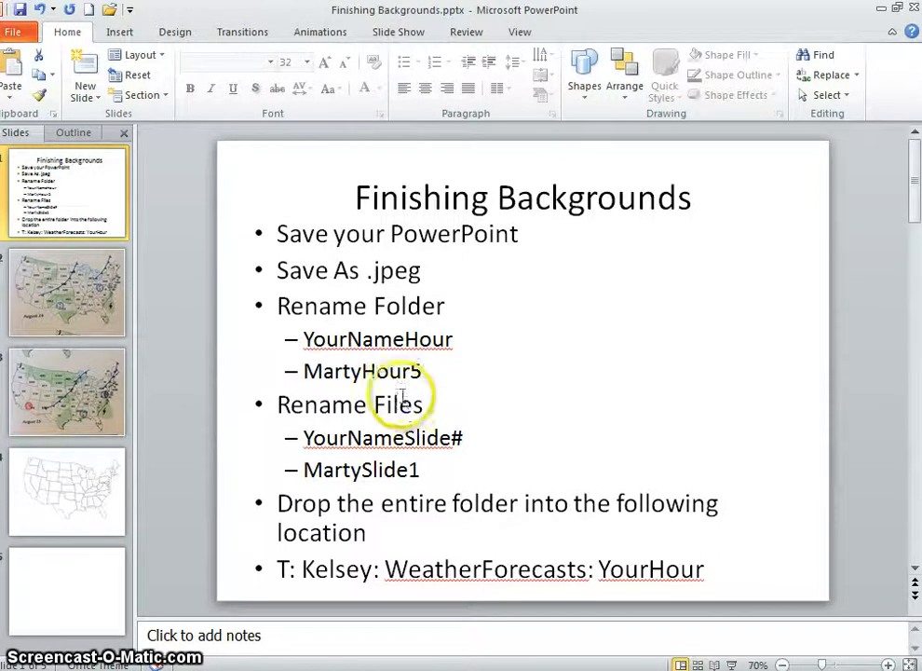
left_click(277, 271)
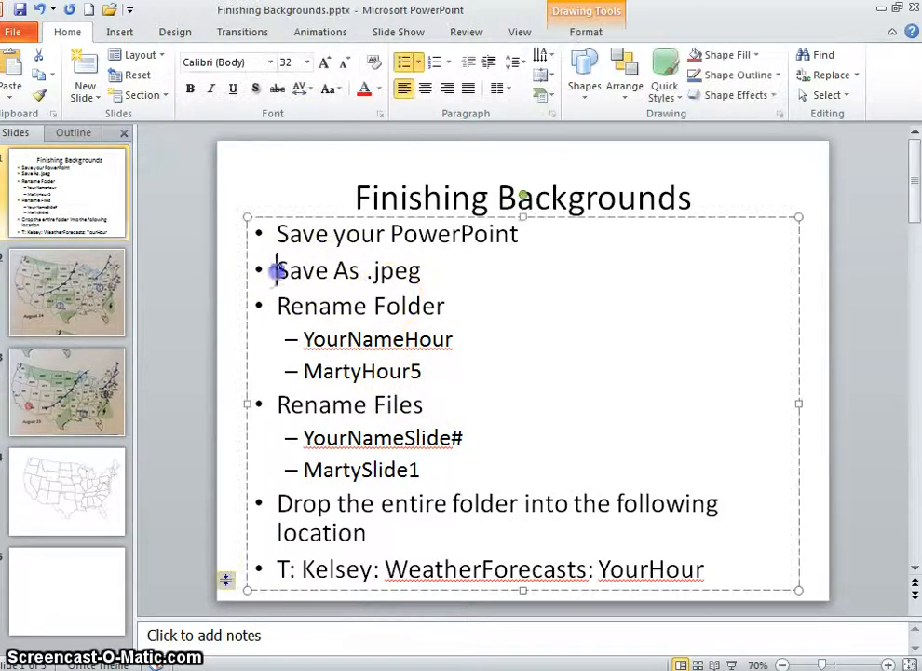
left_click_drag(277, 270, 421, 270)
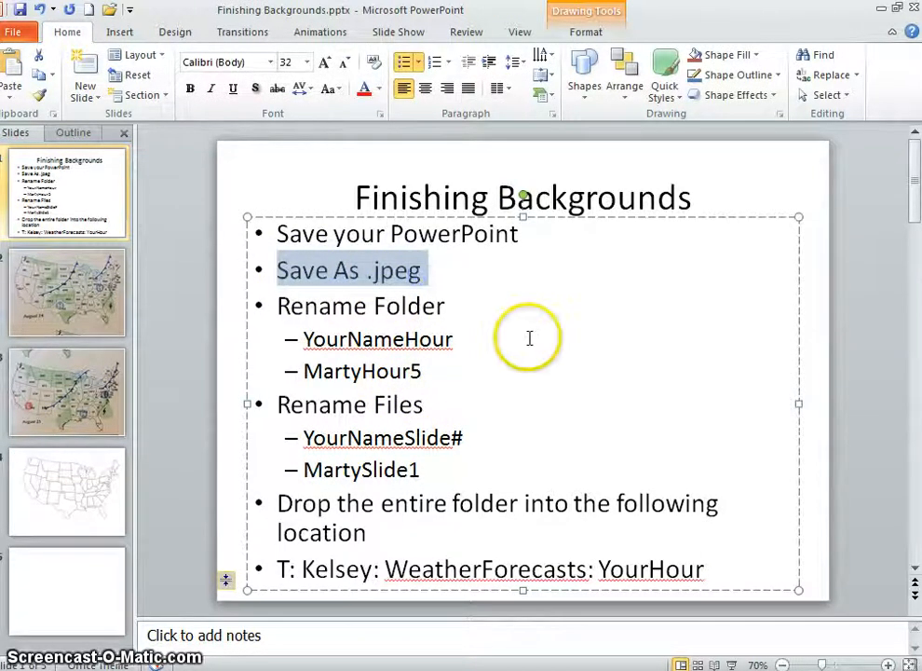
Start saving a copy of the presentation and browse to the folder bearing the teacher's name on the personal network drive
left_click(22, 35)
left_click(48, 89)
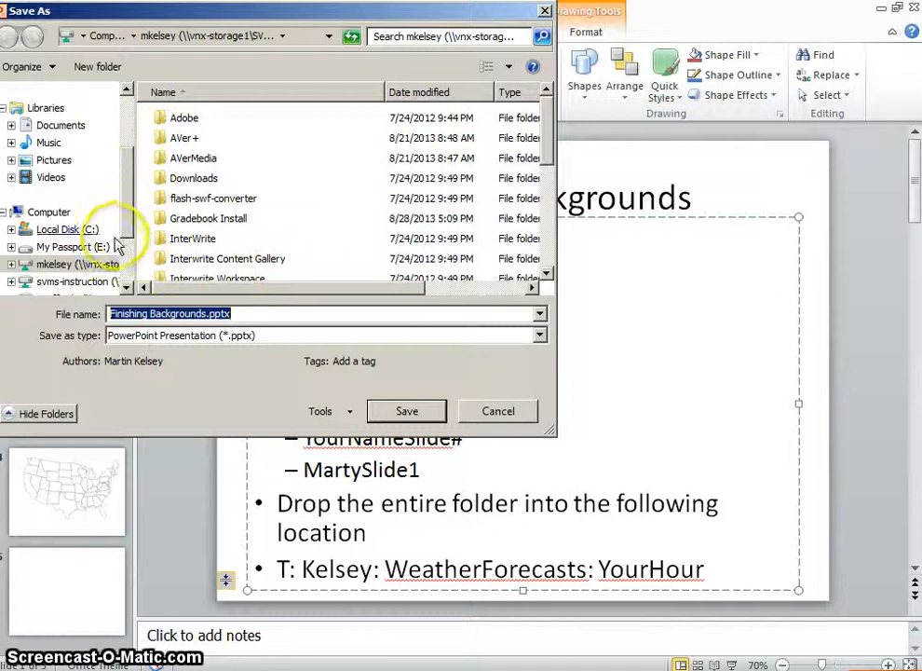
left_click(93, 263)
left_click(284, 241)
scroll(292, 242, "down", 3)
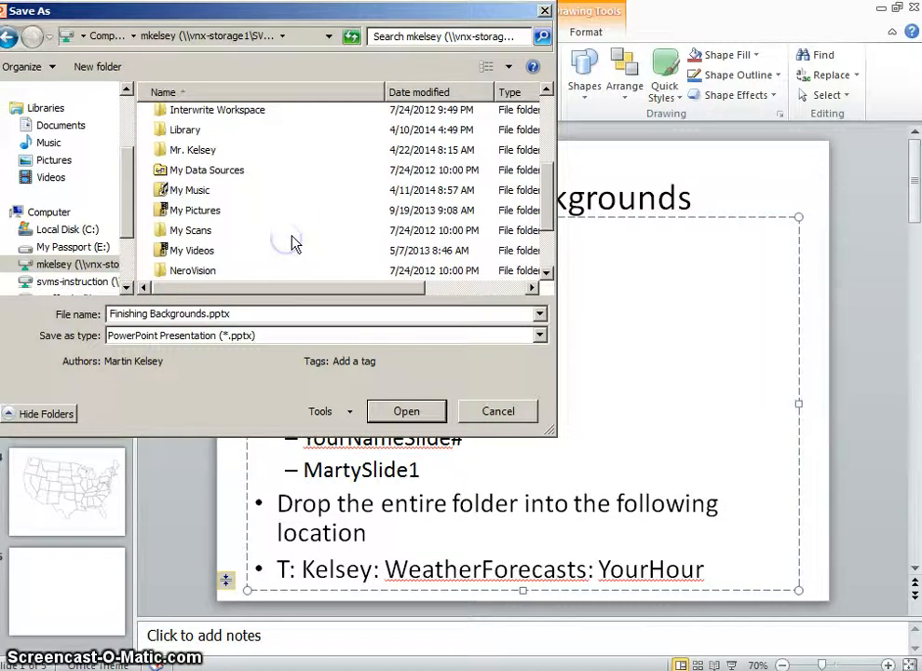
double_click(204, 149)
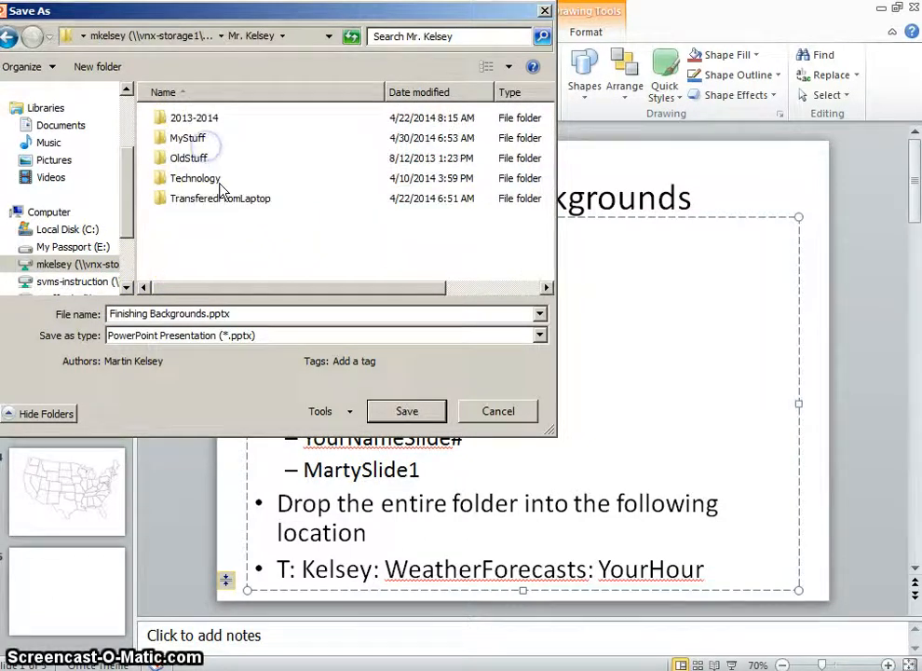
right_click(236, 232)
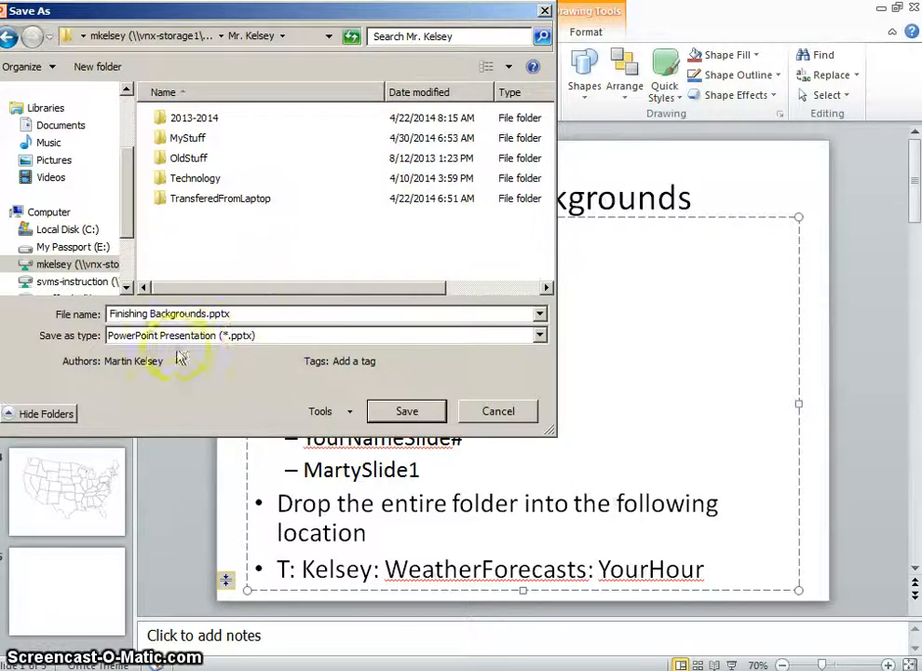
Export every slide in JPEG File Interchange Format (*.jpg), naming the export with the owner's first name followed by Hour2
left_click(263, 335)
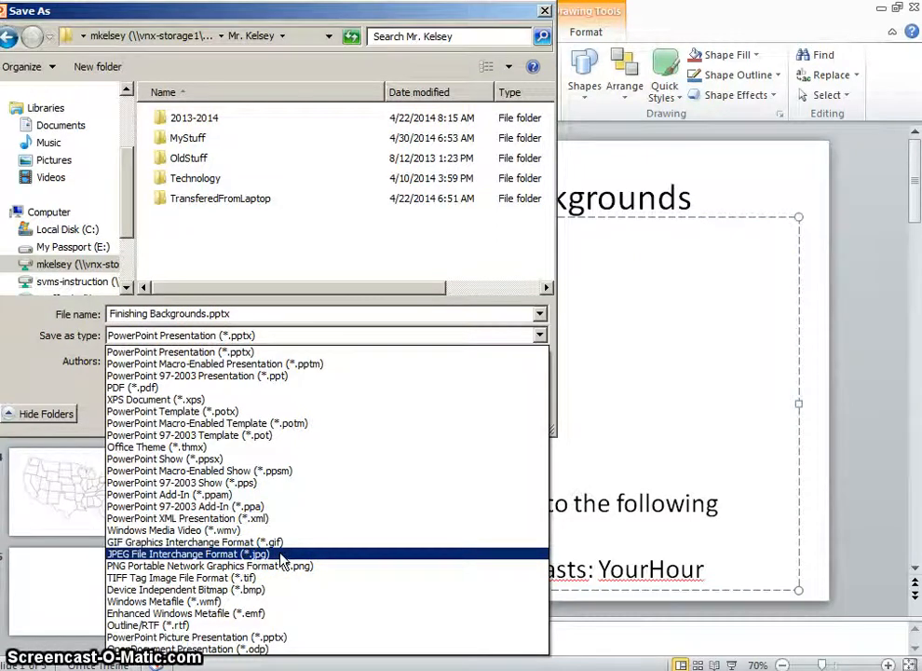
left_click(282, 554)
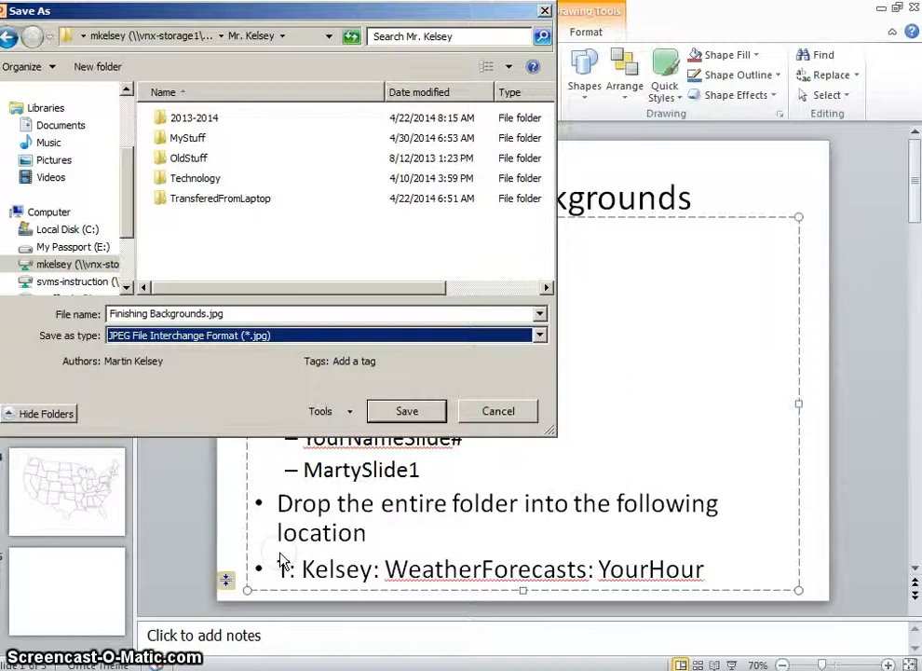
left_click(216, 313)
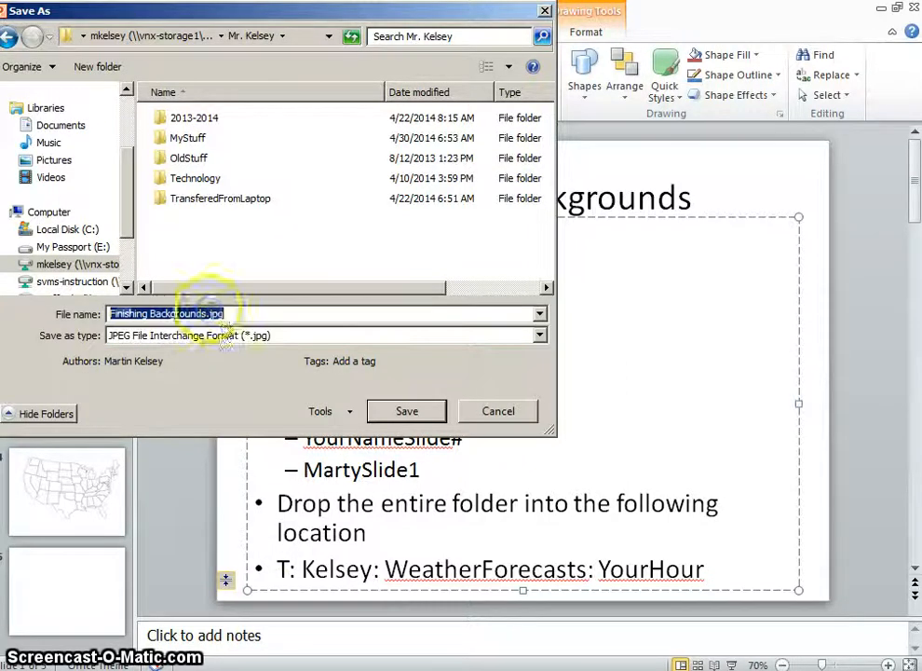
type("Marty")
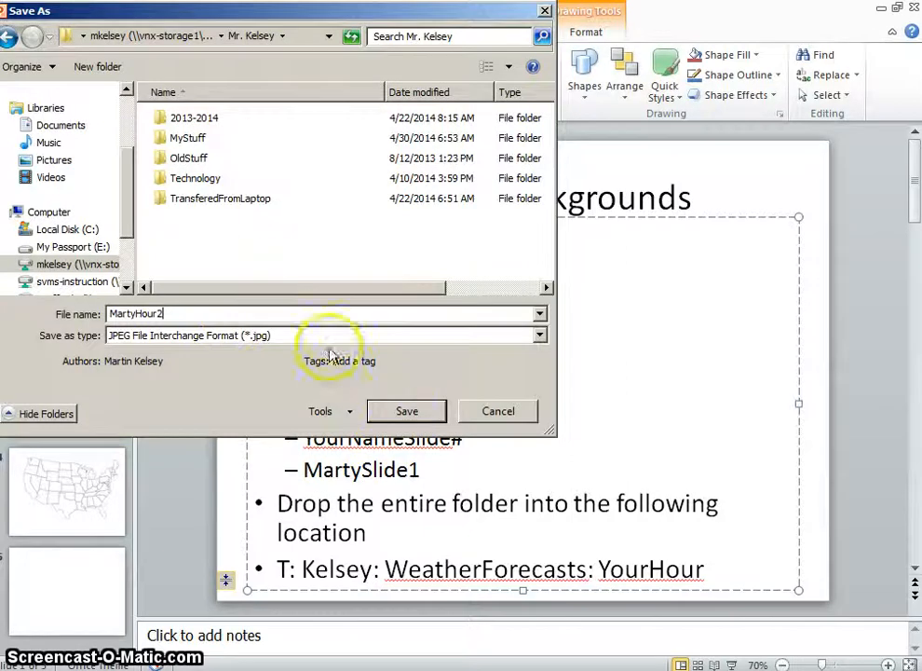
type("Hour2")
left_click(392, 412)
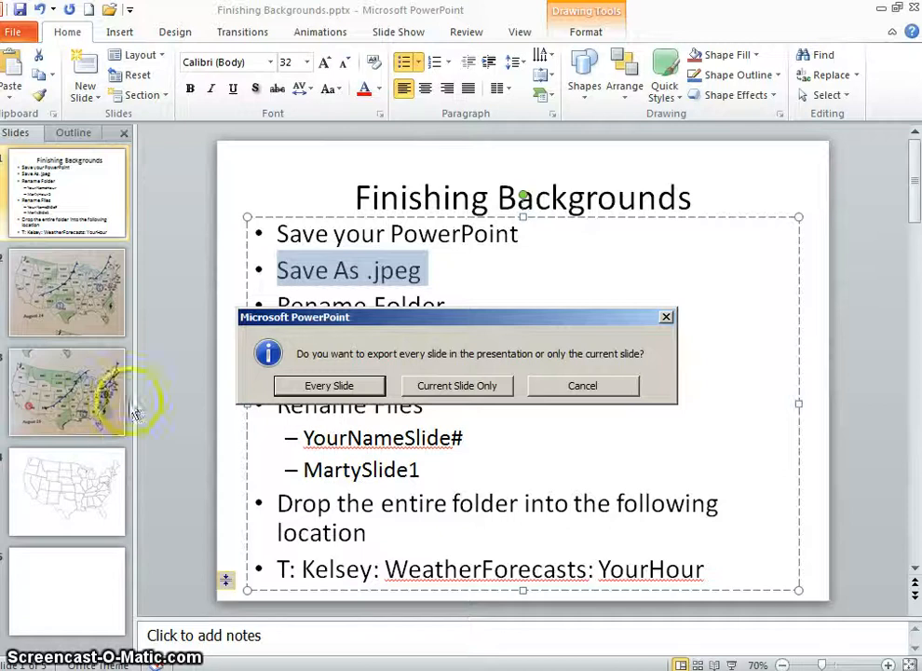
left_click(331, 388)
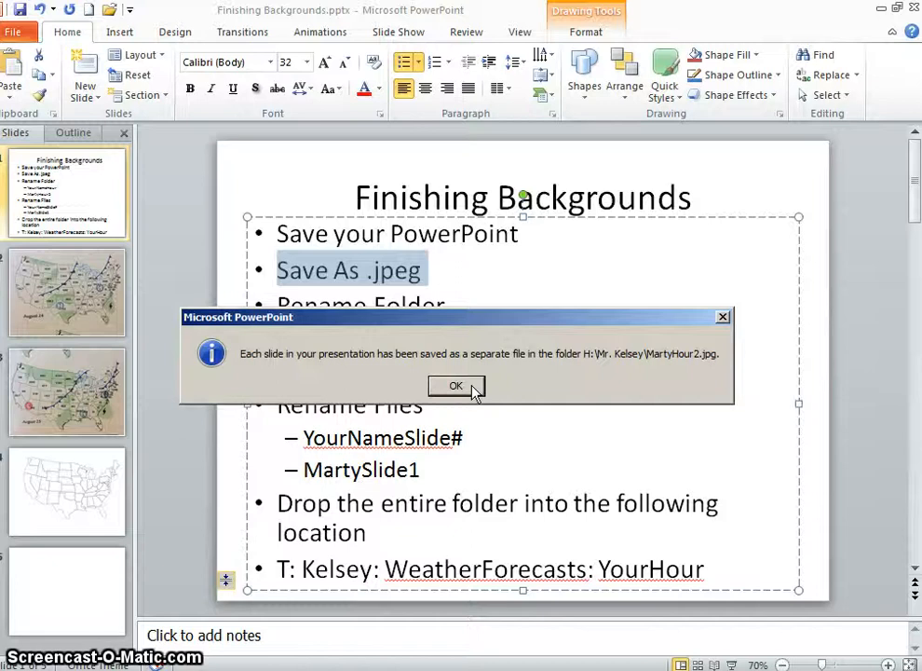
left_click(456, 386)
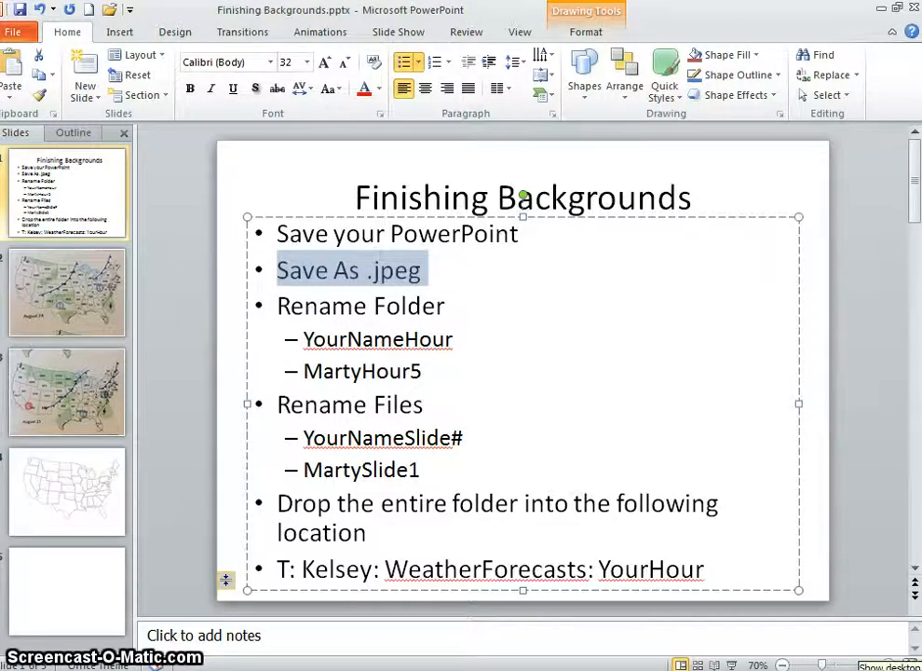
Switch to the desktop and open the exported Hour2 folder inside the teacher's folder in Windows Explorer
left_click(918, 669)
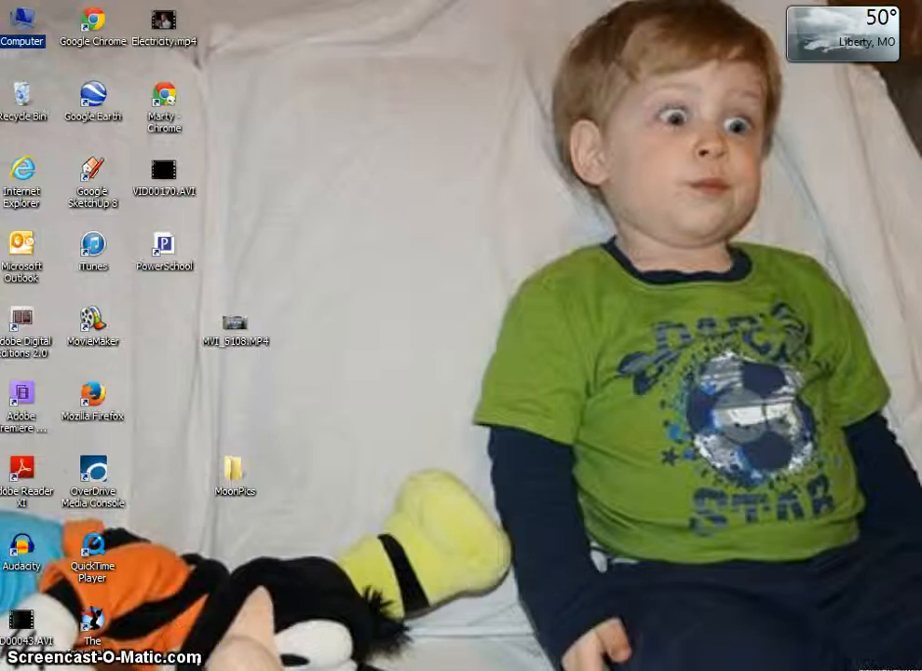
key("super")
left_click(267, 379)
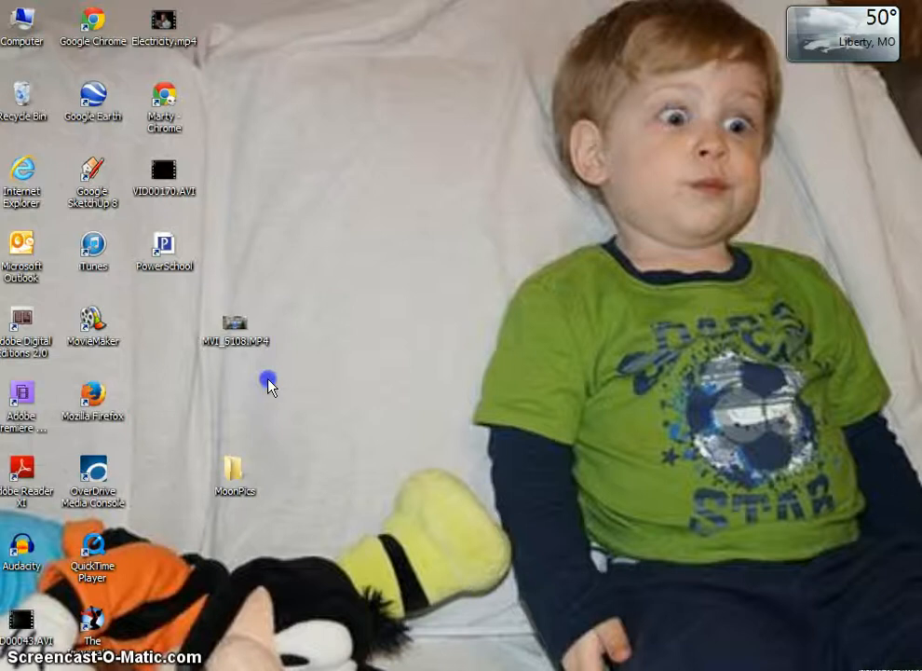
double_click(326, 319)
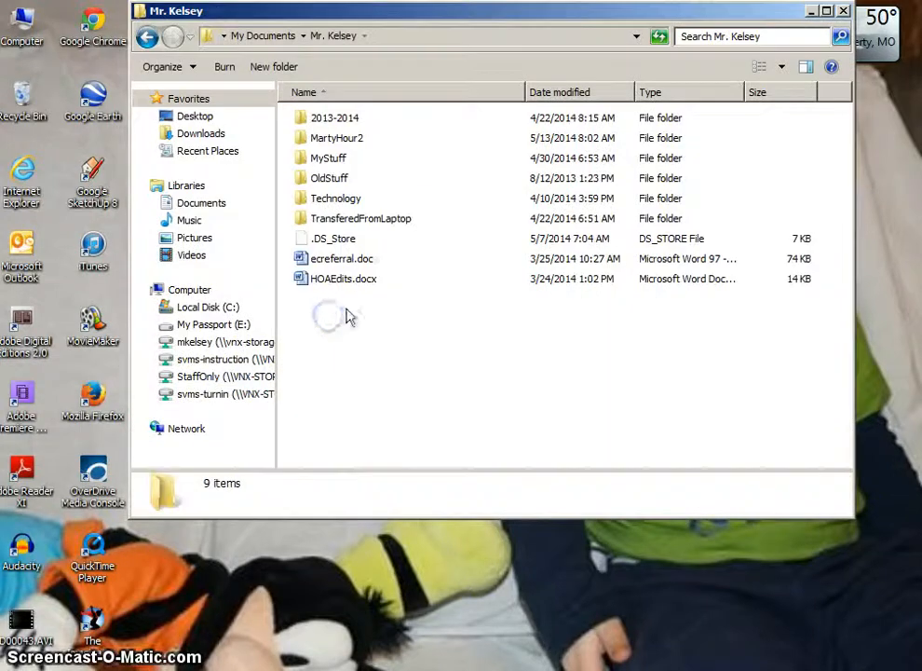
left_click(403, 219)
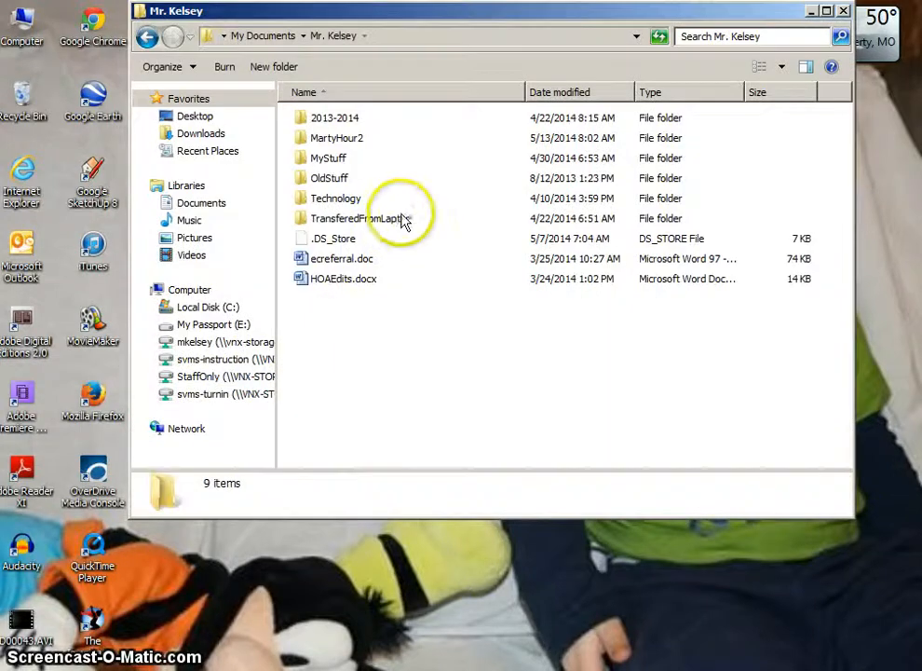
left_click(355, 146)
double_click(346, 141)
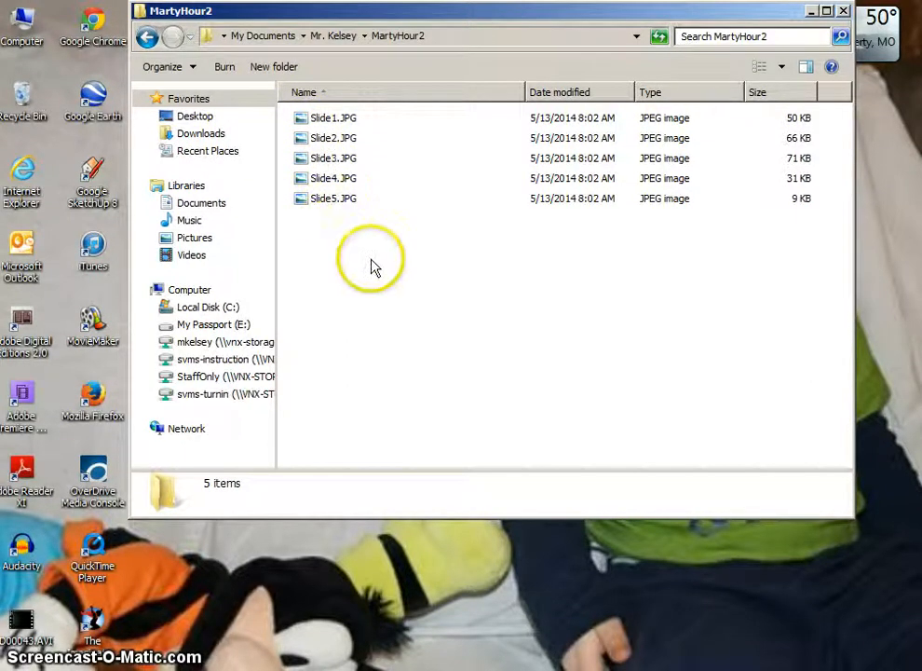
Display the exported slide images as Large Icons
left_click(784, 69)
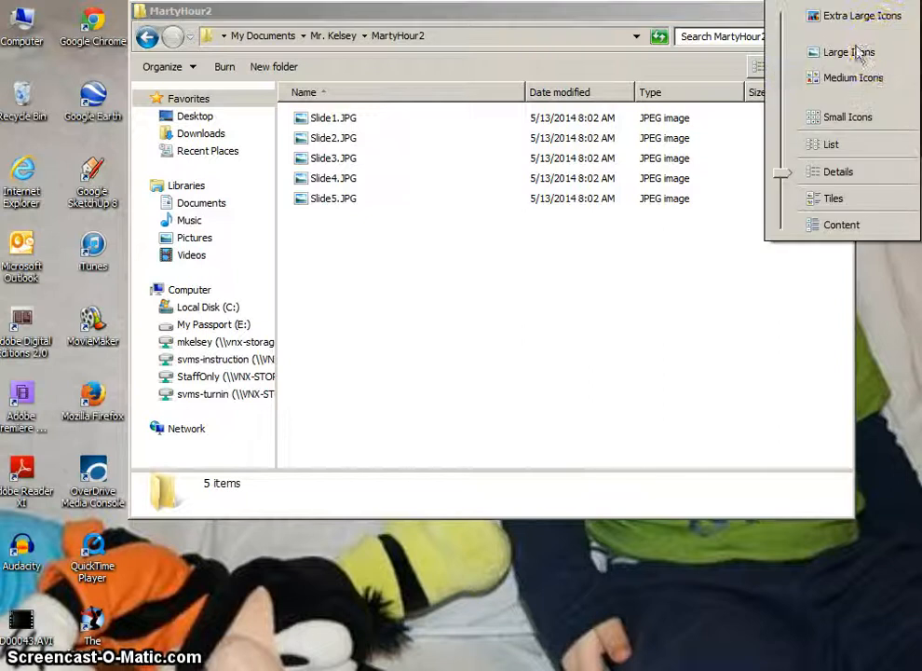
left_click(678, 64)
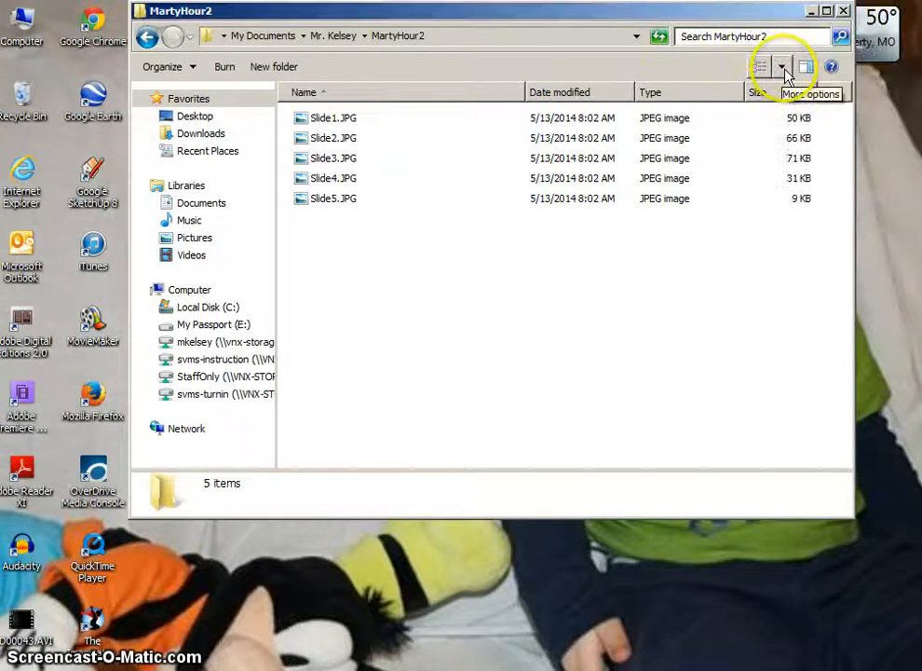
left_click(785, 70)
left_click(838, 50)
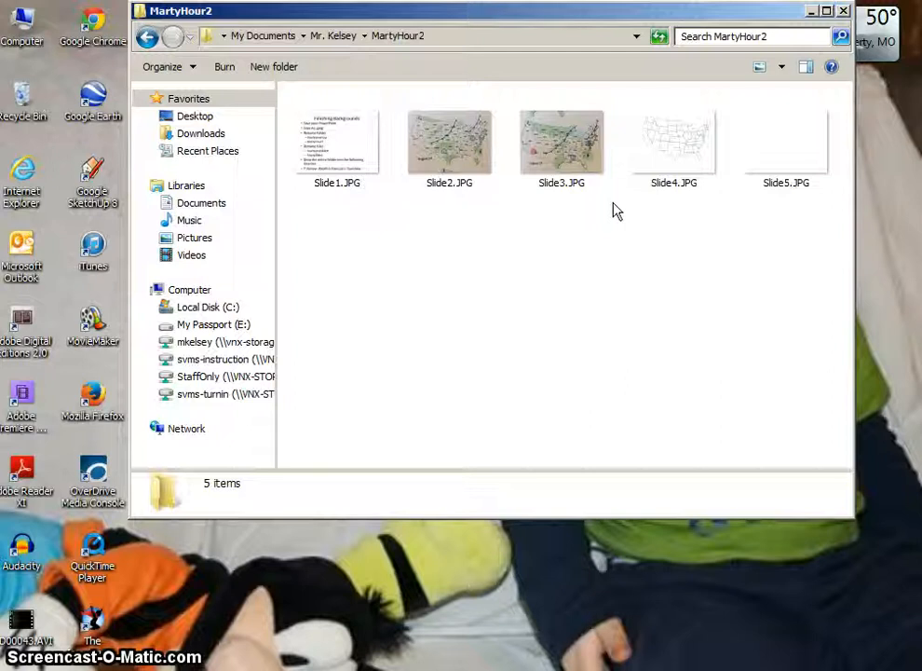
scroll(614, 208, "down", 1)
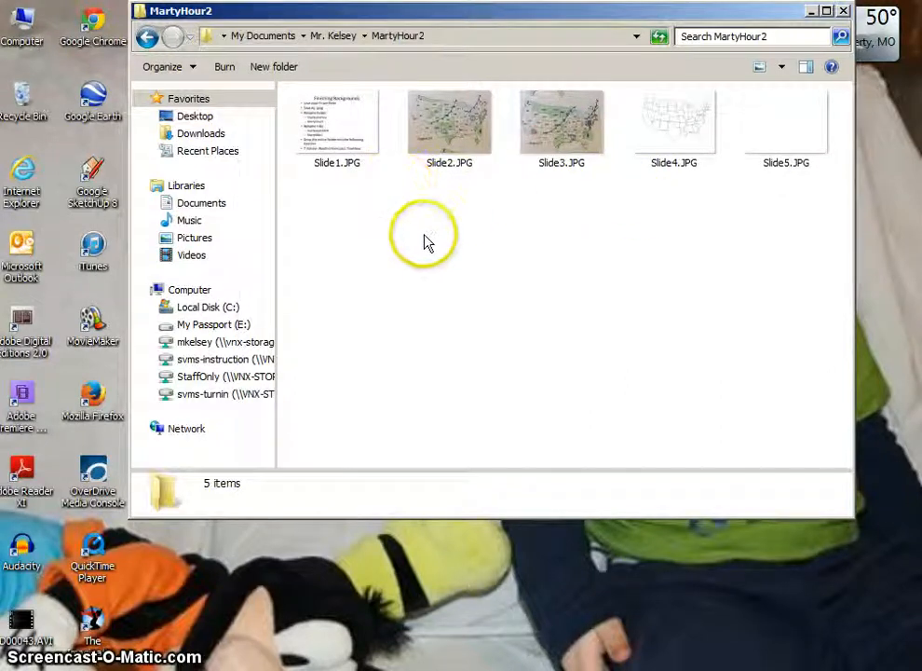
Rename Slide2.JPG to the owner's first name followed by Slide1, keeping the .JPG extension
left_click(451, 173)
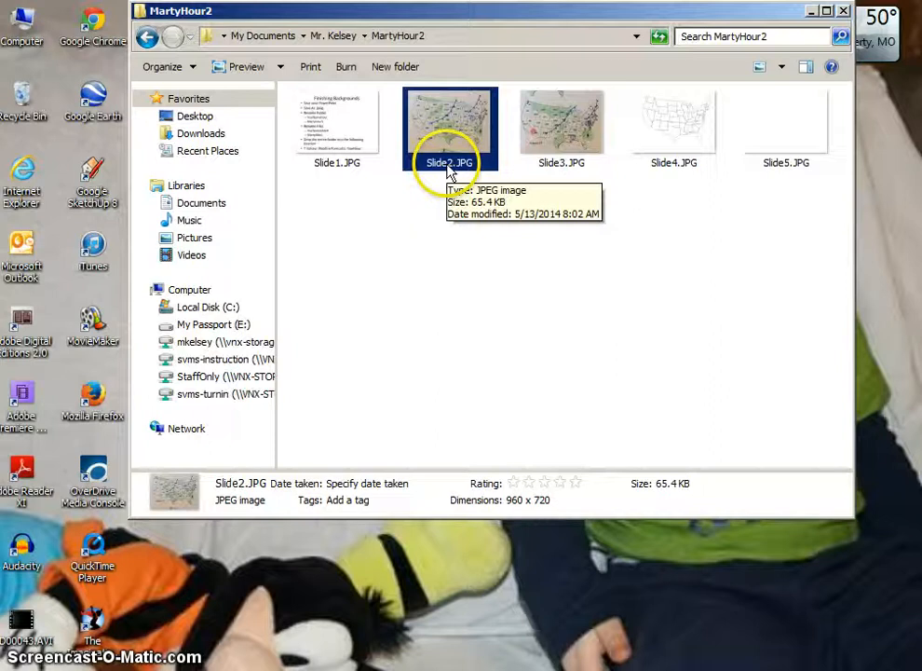
left_click(462, 221)
left_click(443, 153)
left_click(451, 176)
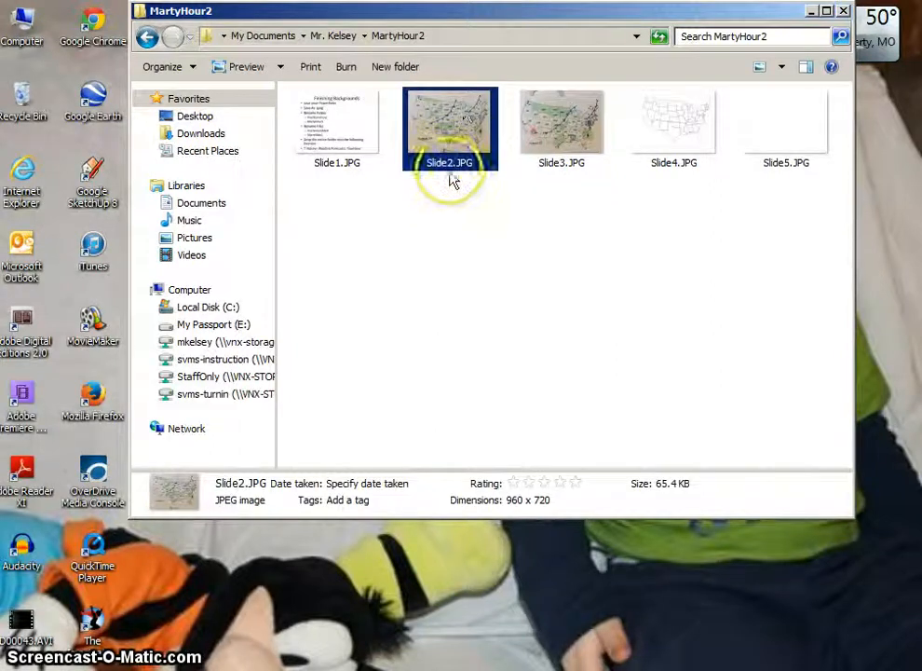
left_click(450, 172)
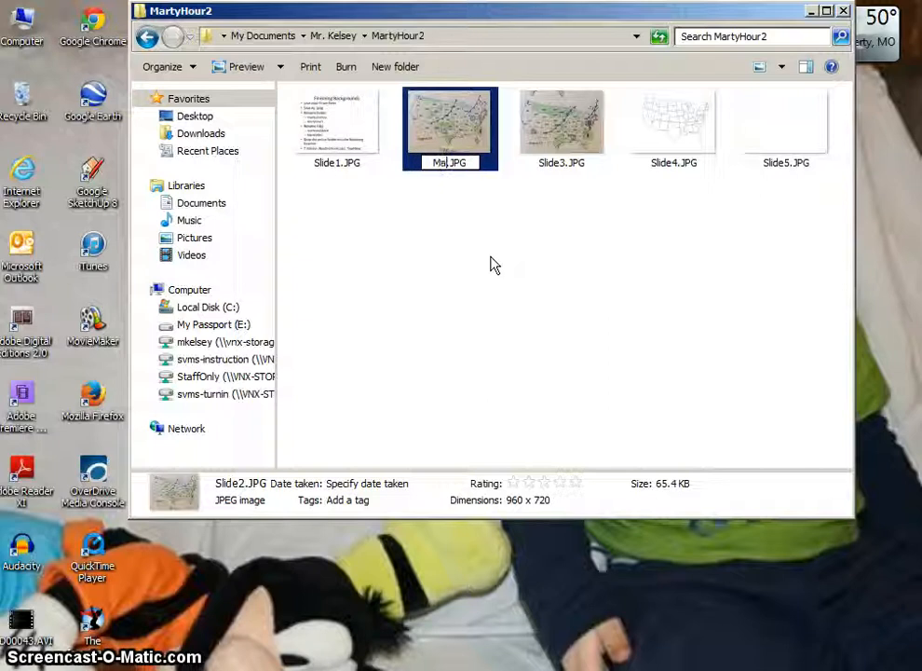
type("MartySlide1")
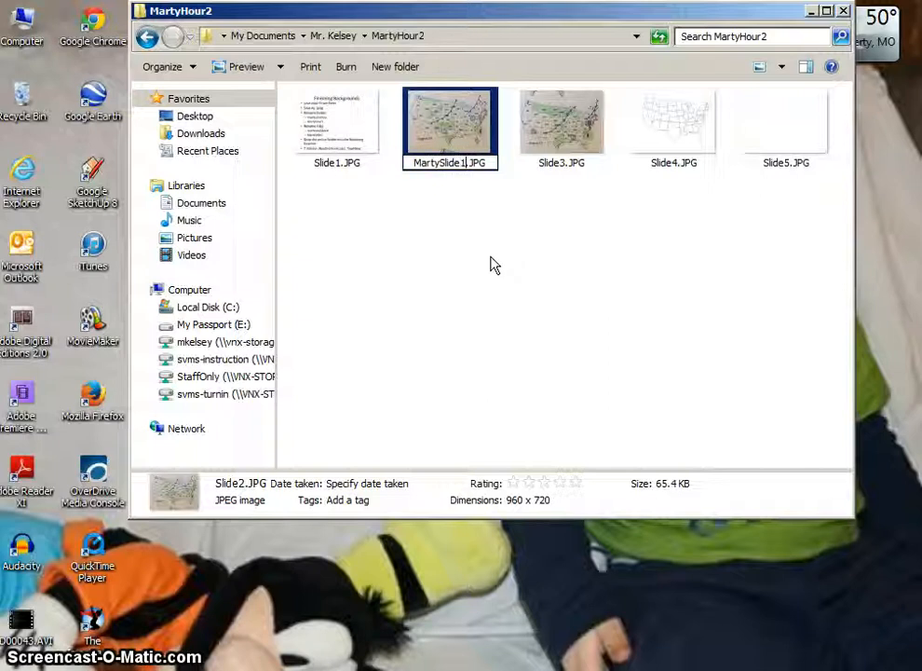
key("Tab")
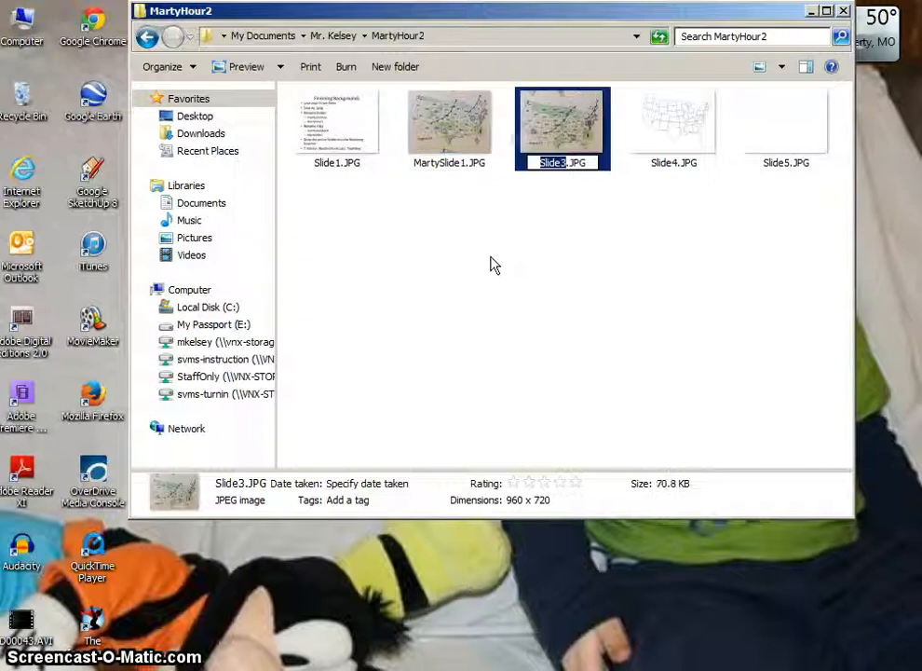
Rename Slide3.JPG and Slide4.JPG to the owner's first name followed by Slide2 and Slide5 respectively
type("Marty")
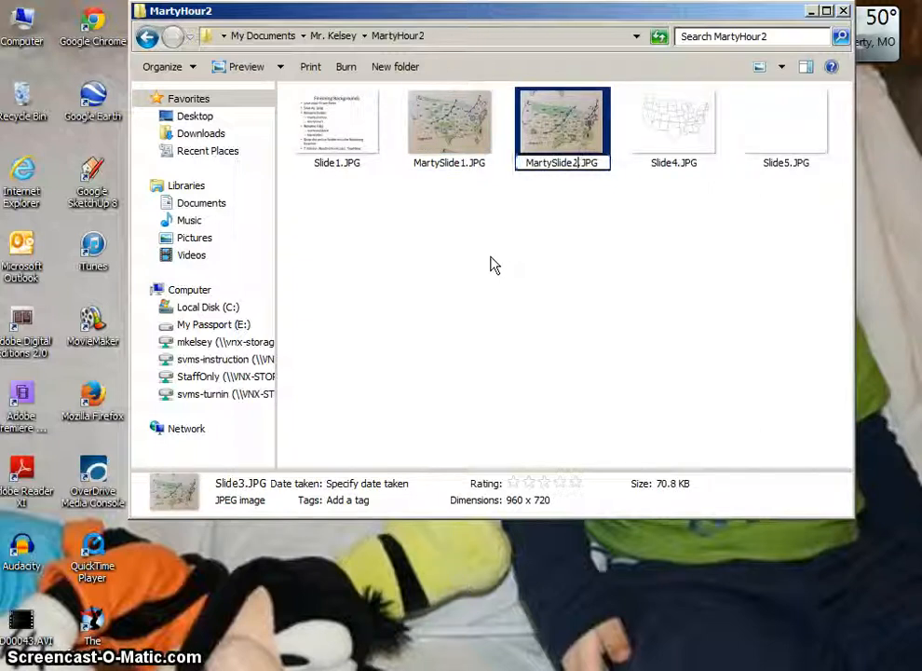
key("Tab")
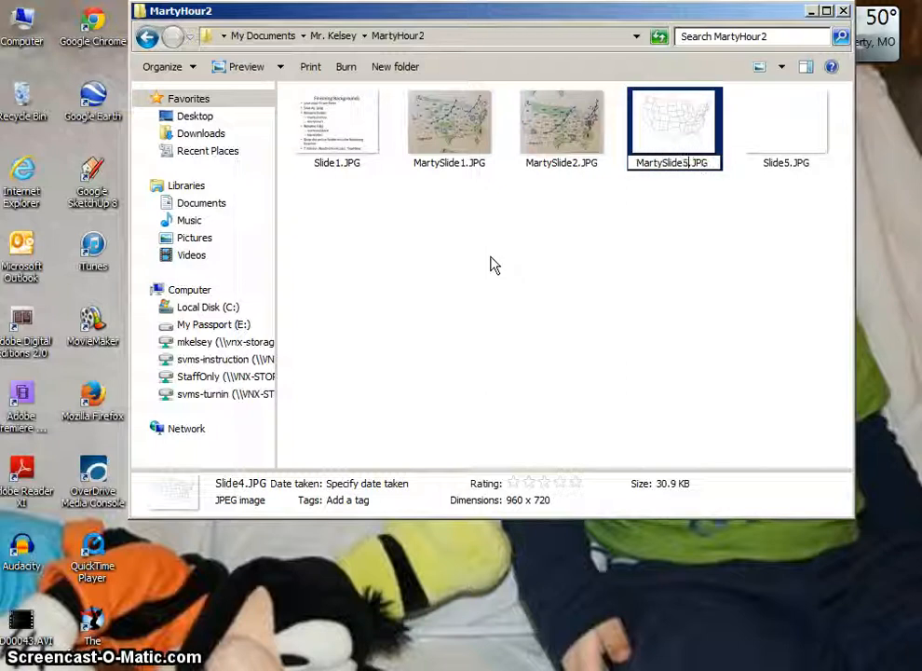
type("MartySlide5")
key("Return")
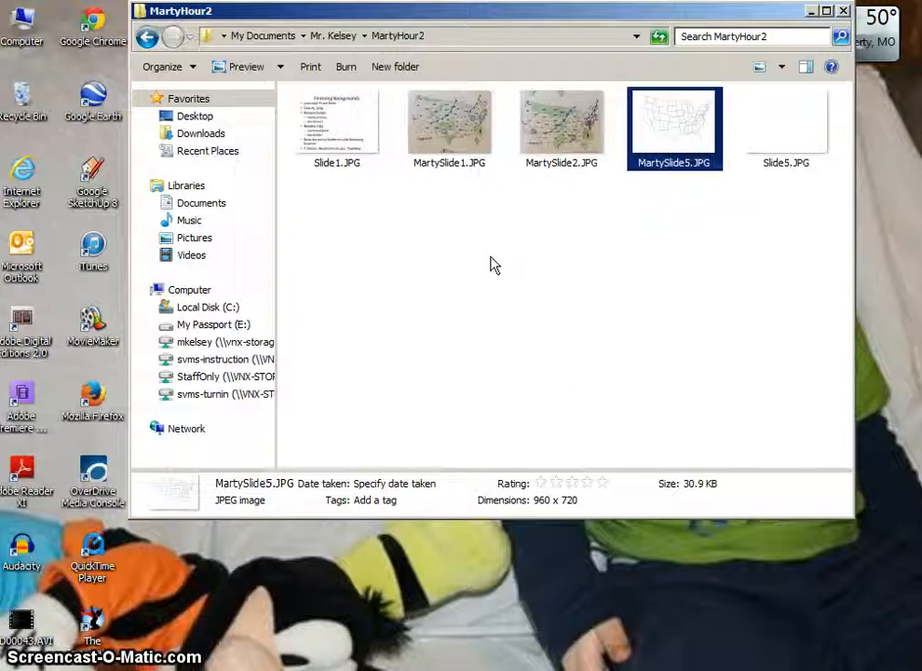
left_click(524, 381)
Switch back to PowerPoint and review the instructions from "Save your PowerPoint" through the Rename Files example by highlighting them
left_click(306, 669)
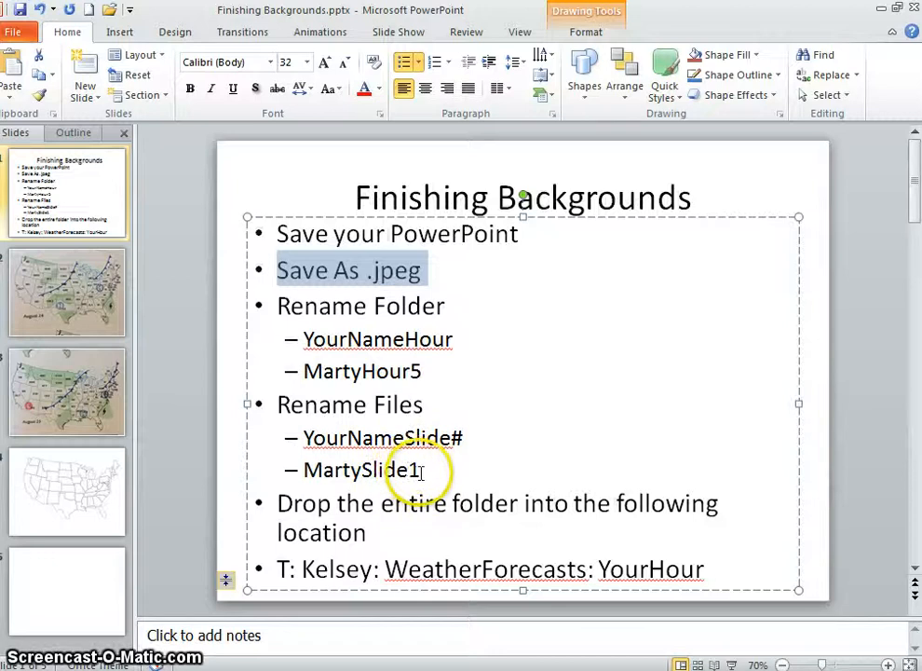
left_click_drag(421, 472, 272, 232)
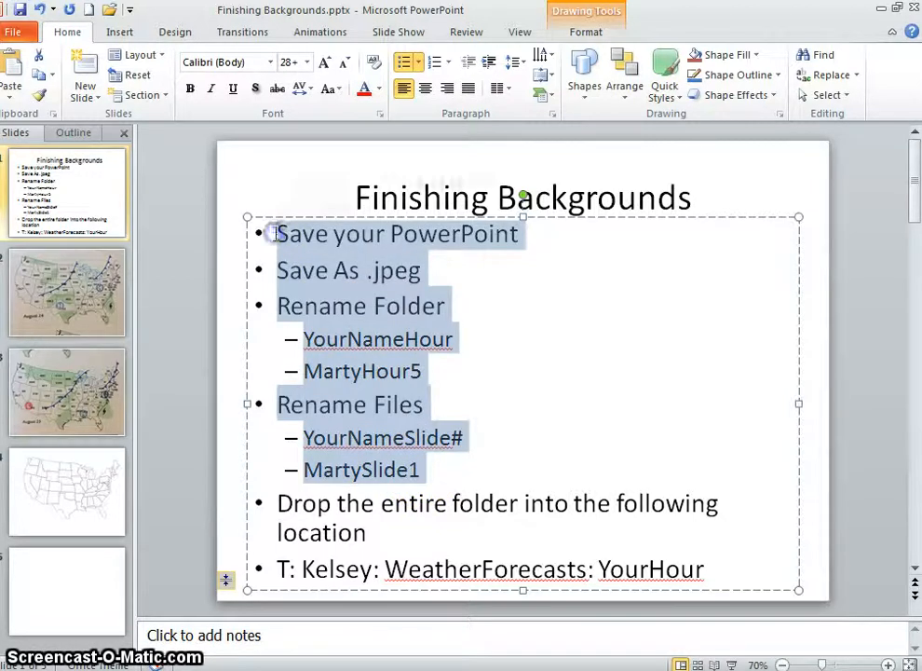
left_click(489, 459)
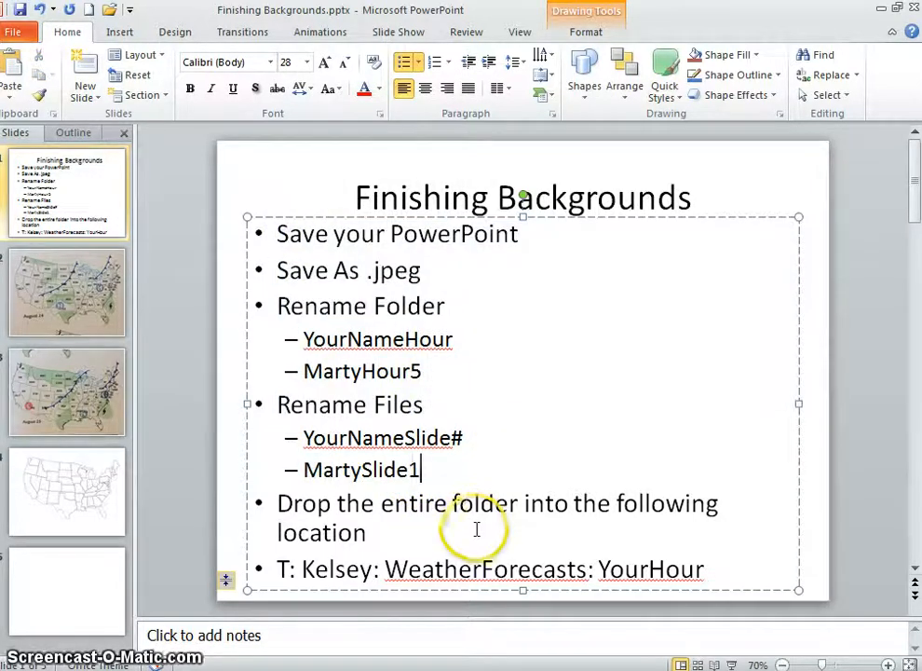
Switch to Windows Explorer, go back to the folder containing the exported slide folder, and arrange it side by side with a new Computer window
left_click(288, 580)
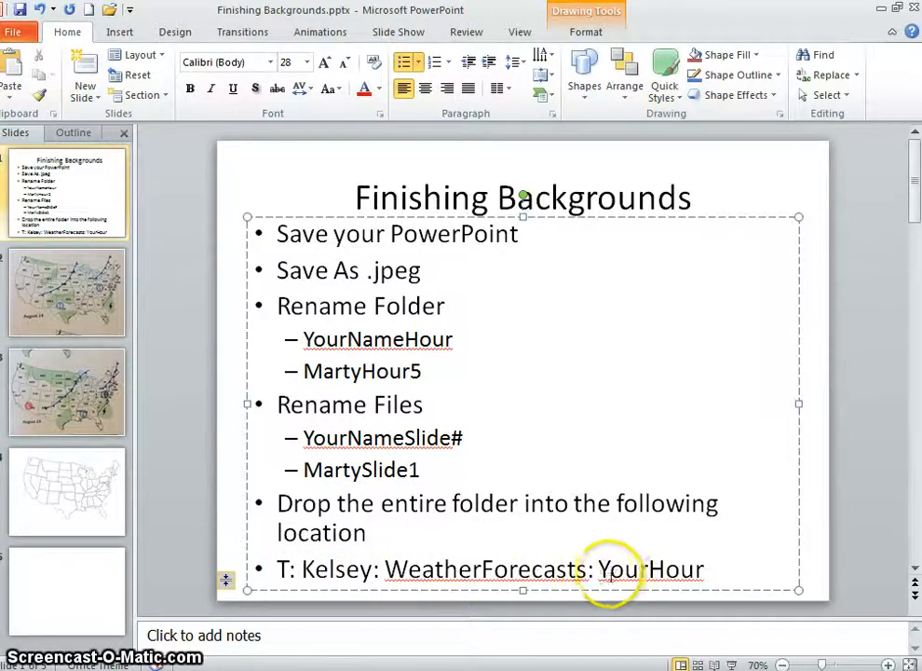
left_click(678, 570)
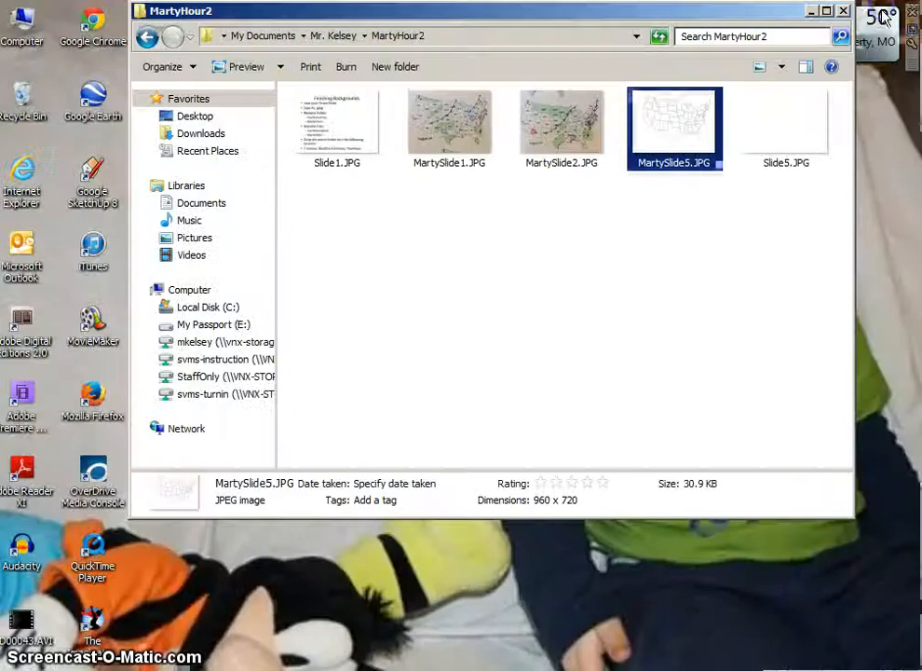
left_click(146, 37)
left_click_drag(391, 16, 920, 151)
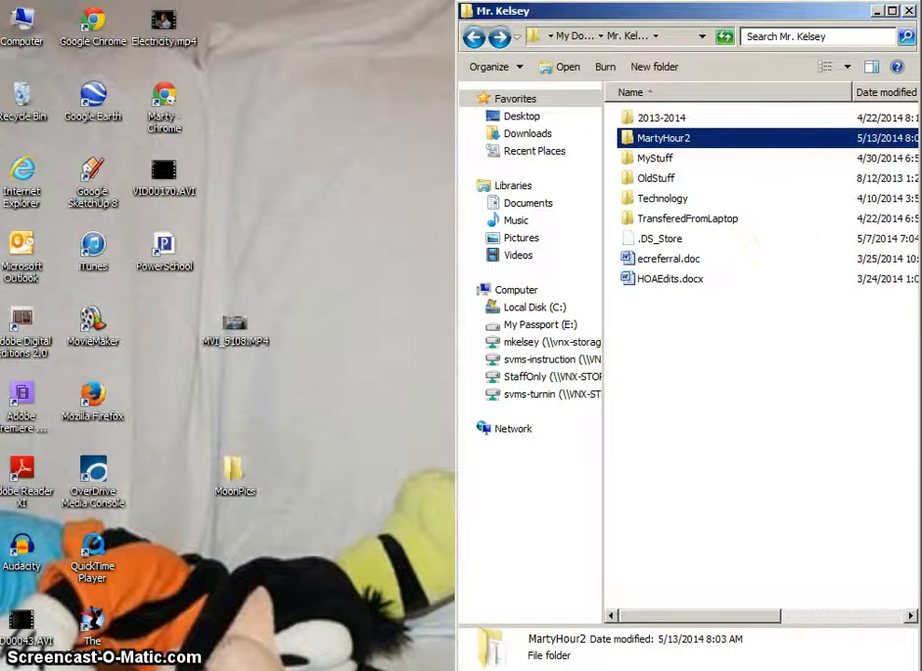
key("super")
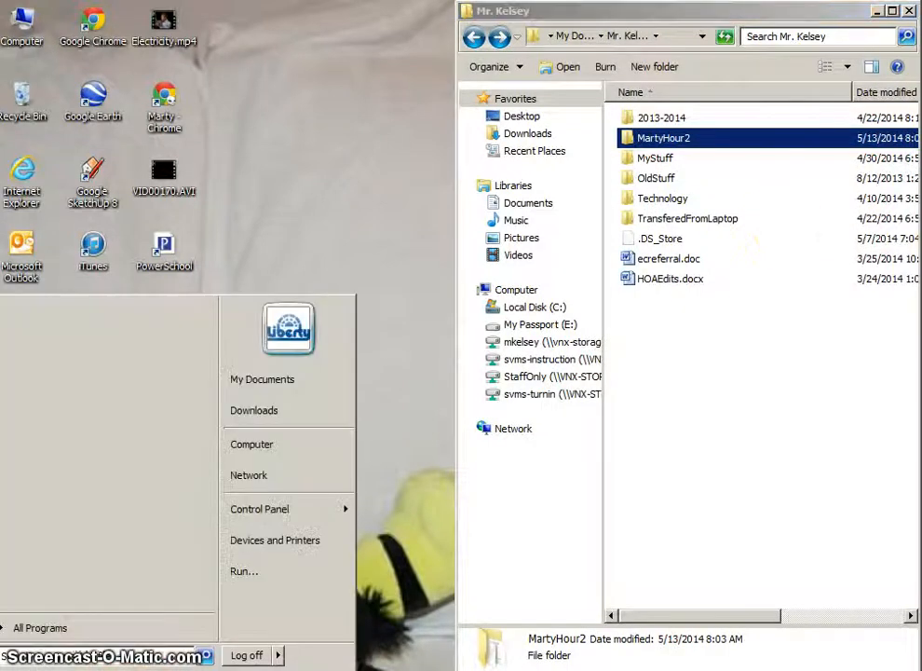
left_click(302, 451)
left_click_drag(504, 160, 0, 177)
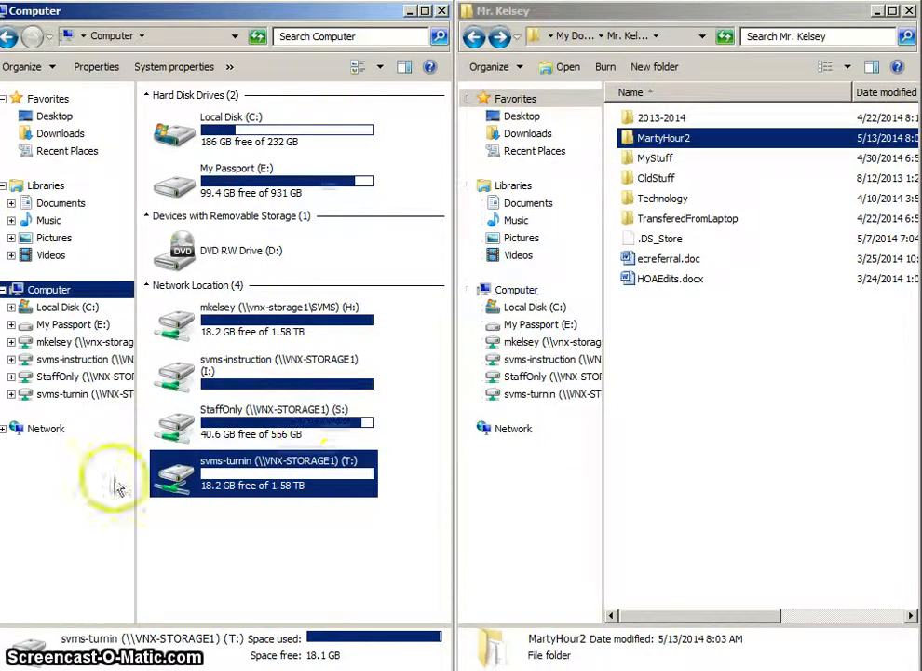
Open the 2ndHour folder inside WeatherForecasts in the teacher's folder on the svms-turnin (T:) drive
left_click(284, 520)
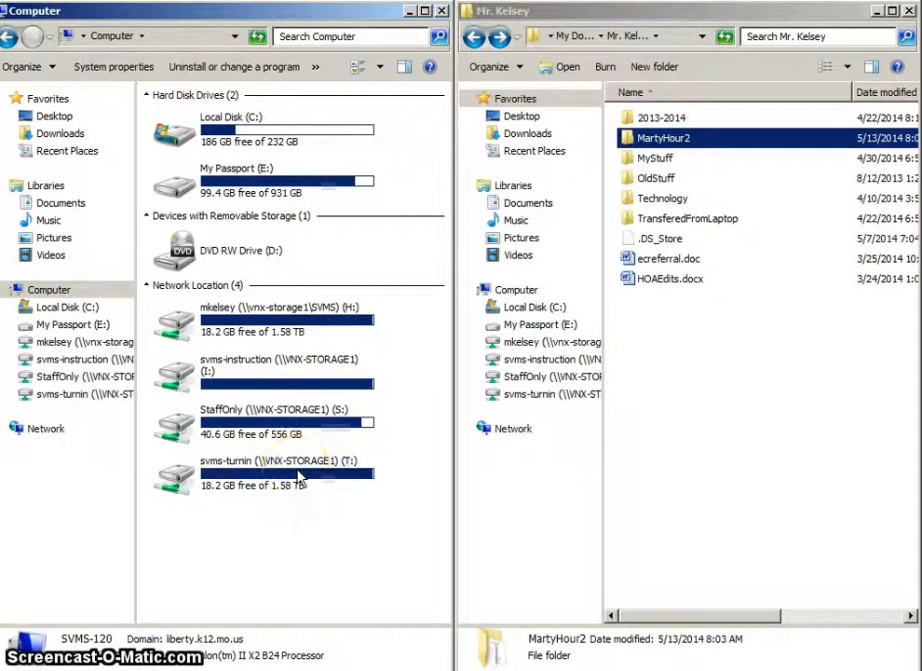
double_click(298, 477)
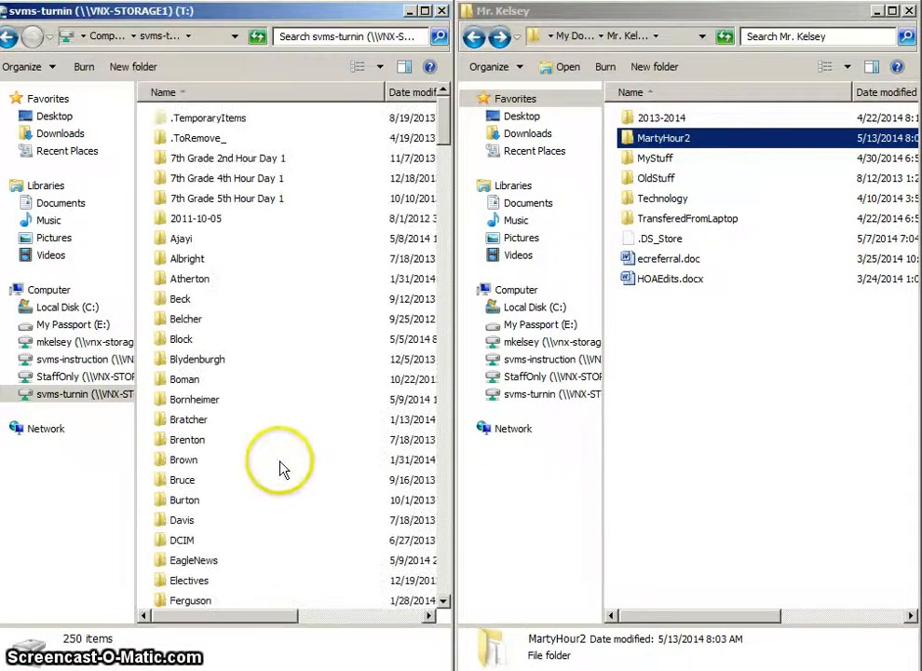
scroll(279, 469, "down", 9)
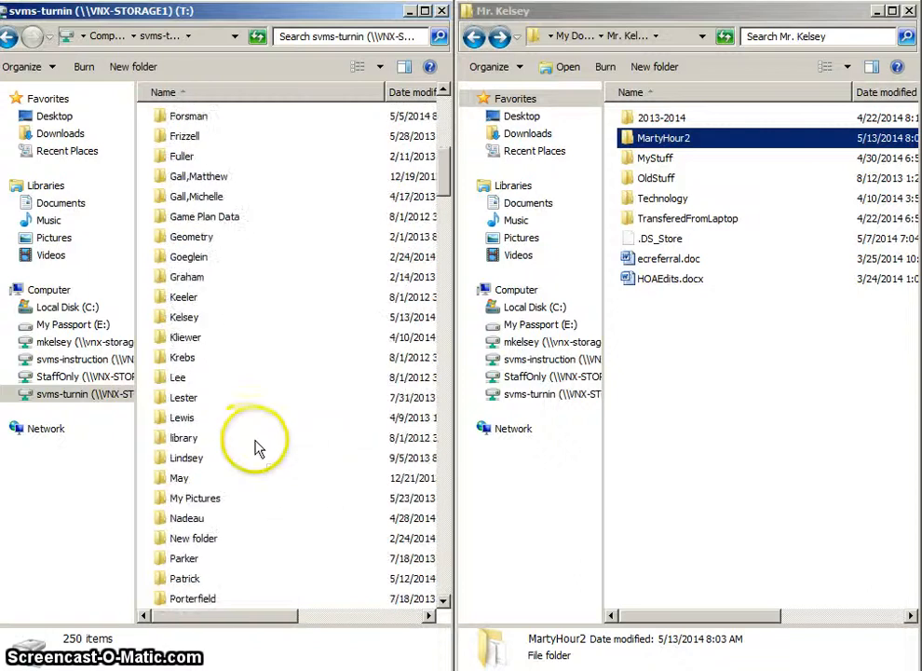
double_click(184, 317)
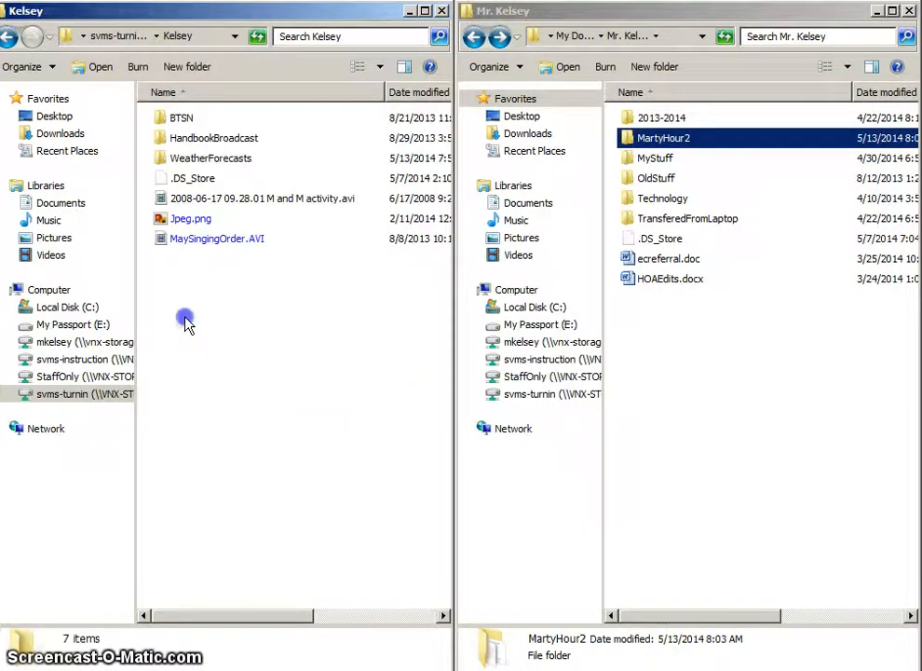
double_click(221, 162)
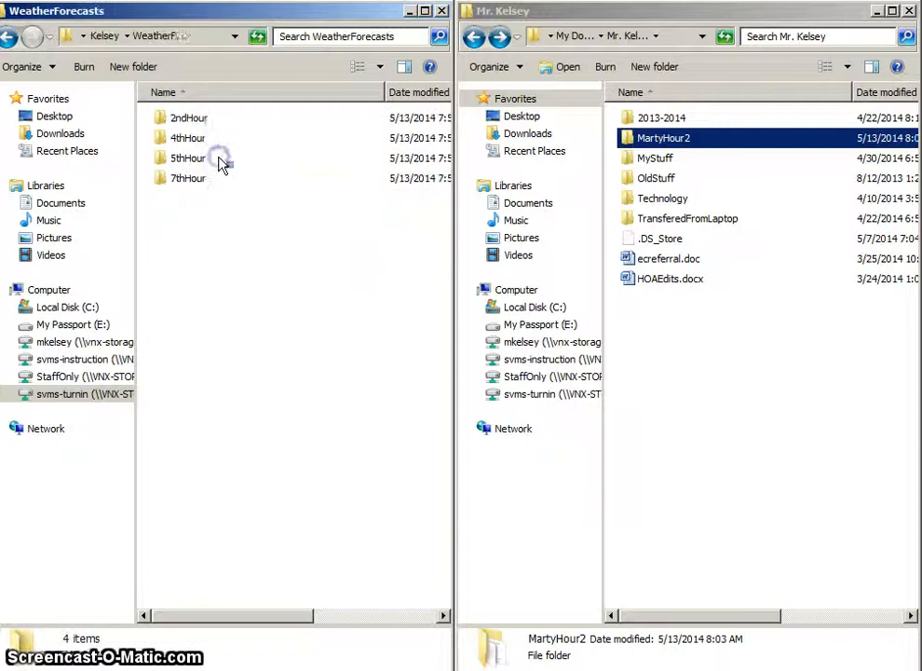
double_click(191, 119)
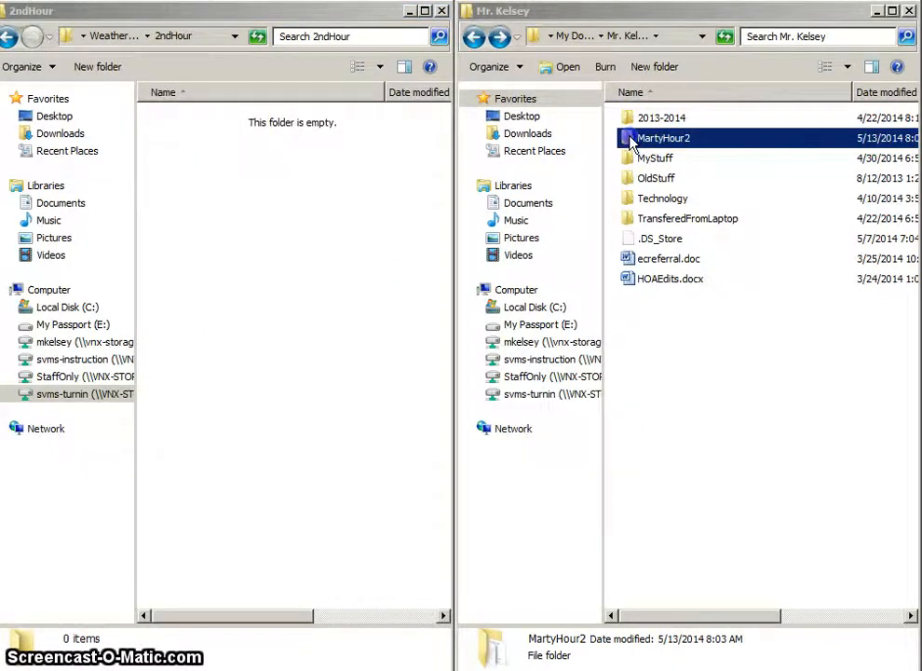
Copy the entire exported slide folder into 2ndHour, and open the original folder to check its renamed images
left_click_drag(631, 144, 372, 198)
left_click_drag(303, 207, 303, 206)
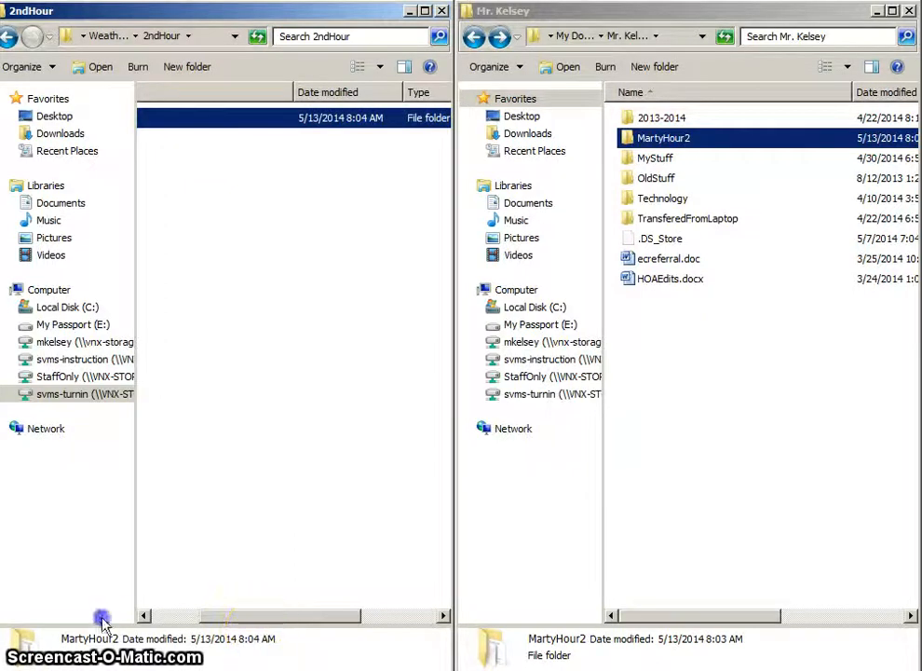
left_click_drag(246, 616, 160, 595)
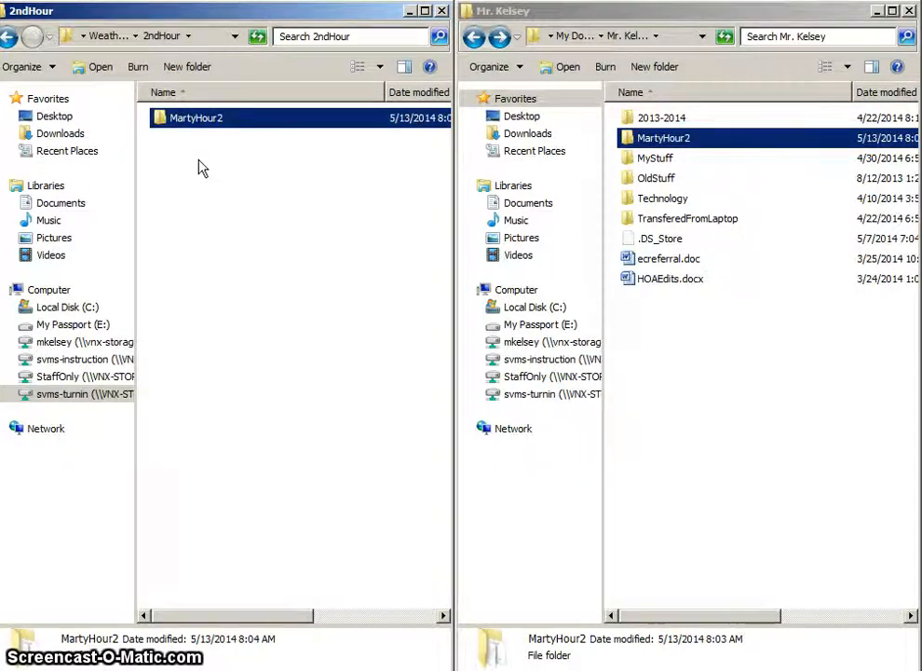
double_click(673, 139)
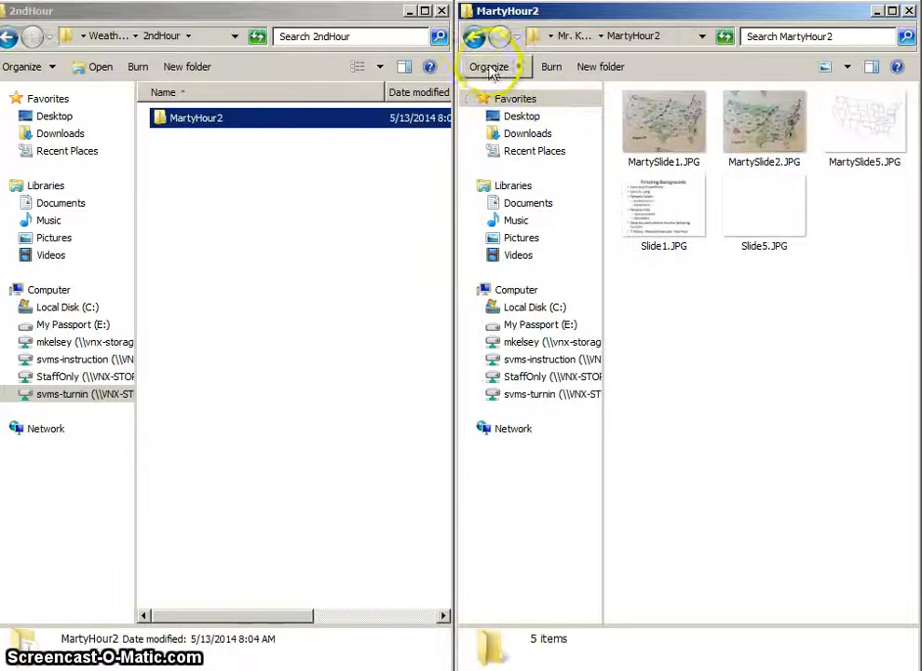
left_click(659, 127)
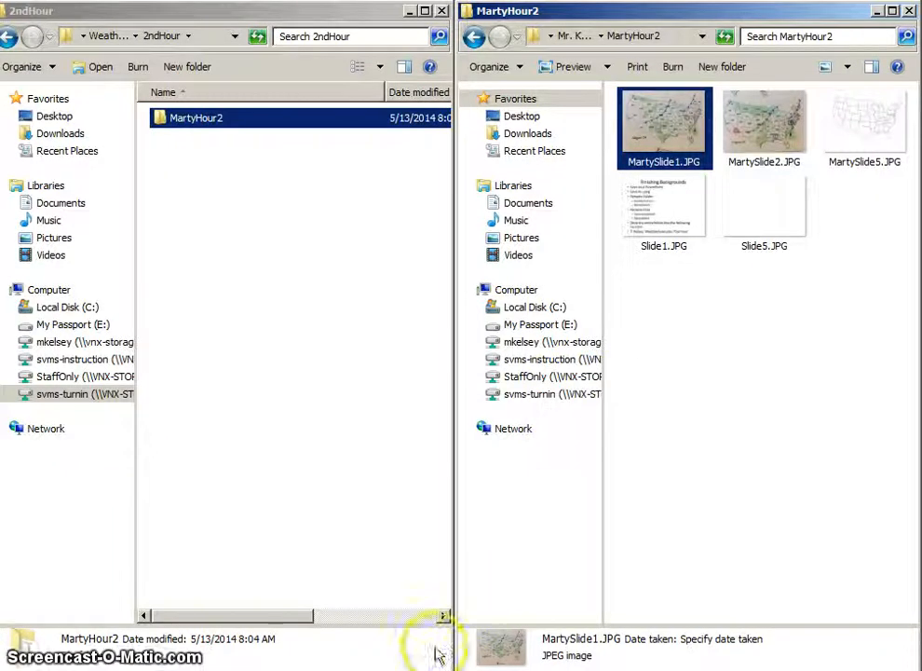
Switch back to PowerPoint and display the Finishing Backgrounds instructions as a full-screen slide show
left_click(392, 670)
left_click(382, 657)
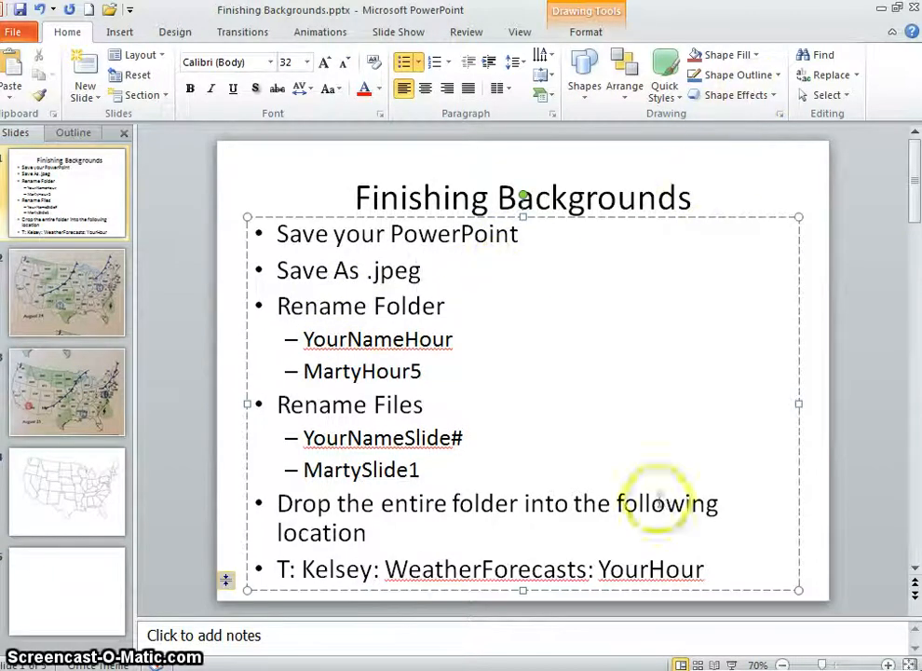
left_click(734, 663)
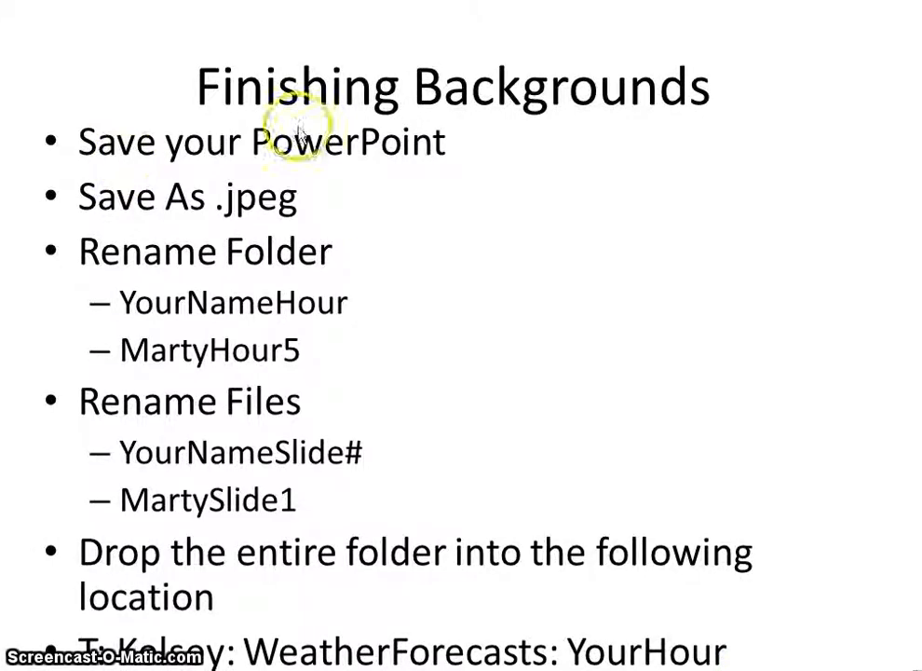